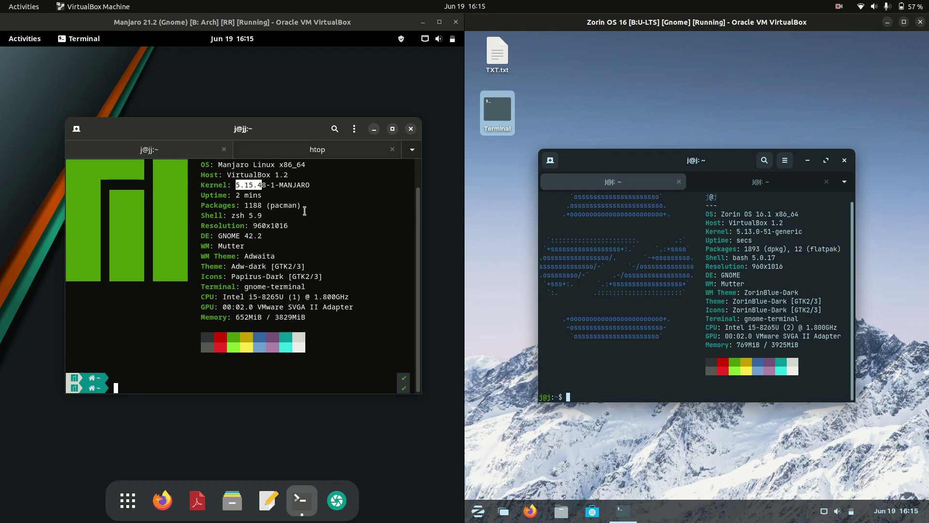
# Nudge the Manjaro and Zorin terminal windows into place and open the Zorin application menu.
pyautogui.moveTo(269, 132); pyautogui.dragTo(263, 137)
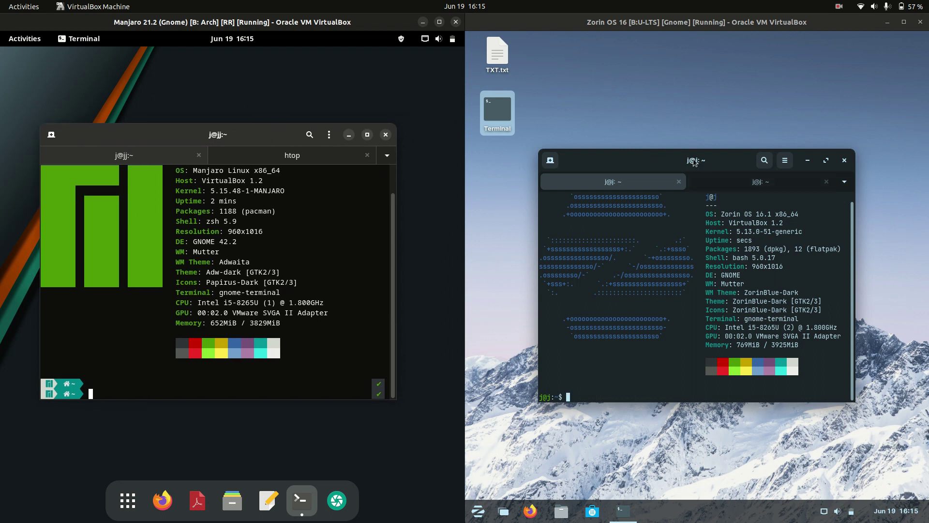
pyautogui.moveTo(694, 161); pyautogui.dragTo(678, 124)
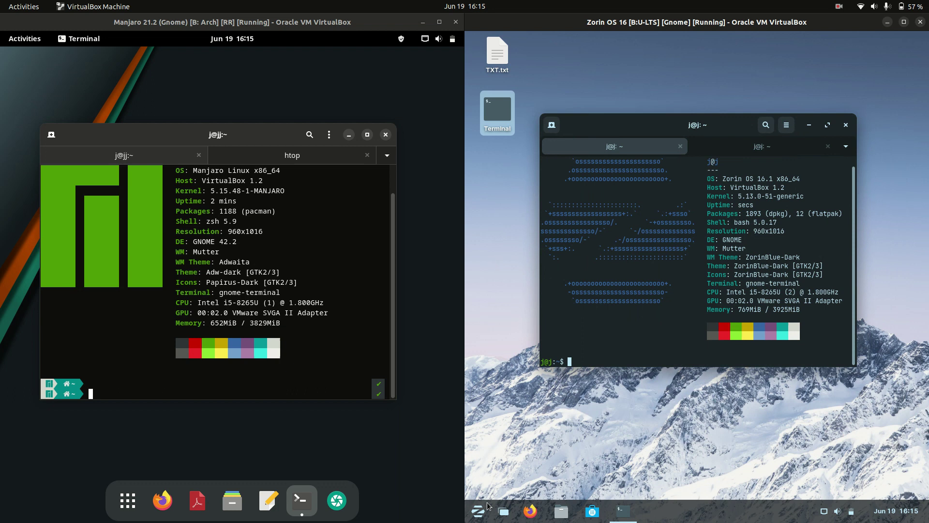
pyautogui.click(487, 506)
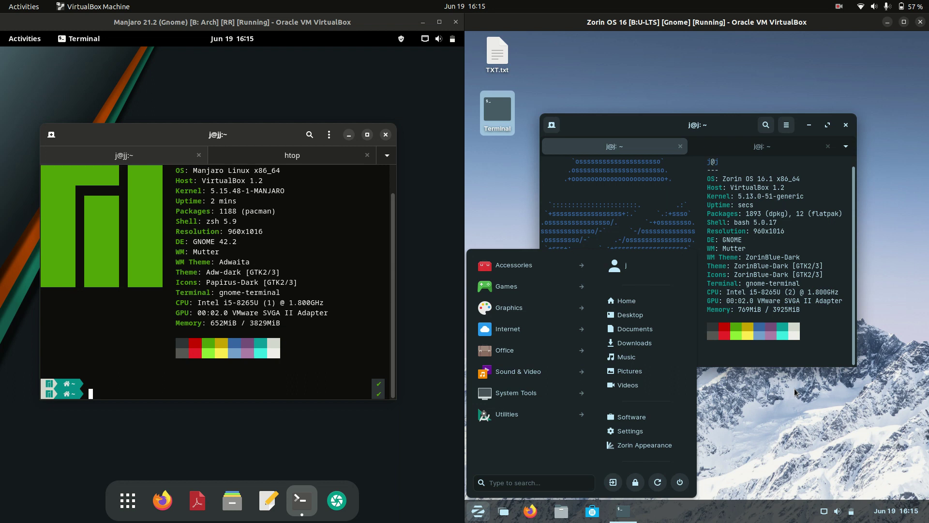
# Close the Zorin menu, open Manjaro's application grid and search for 'fire'.
pyautogui.click(828, 414)
pyautogui.moveTo(230, 166); pyautogui.dragTo(241, 163)
pyautogui.click(117, 499)
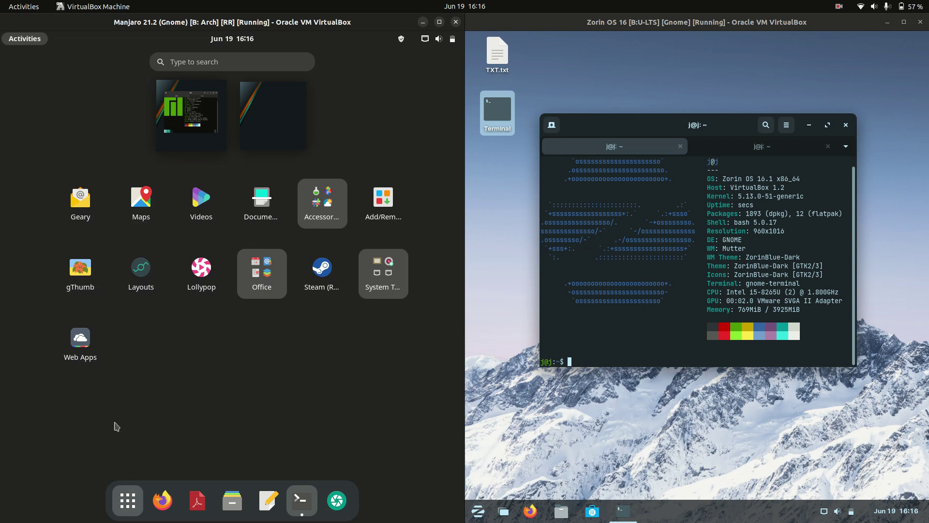
pyautogui.click(136, 514)
pyautogui.click(136, 515)
pyautogui.click(240, 65)
pyautogui.write('fire')
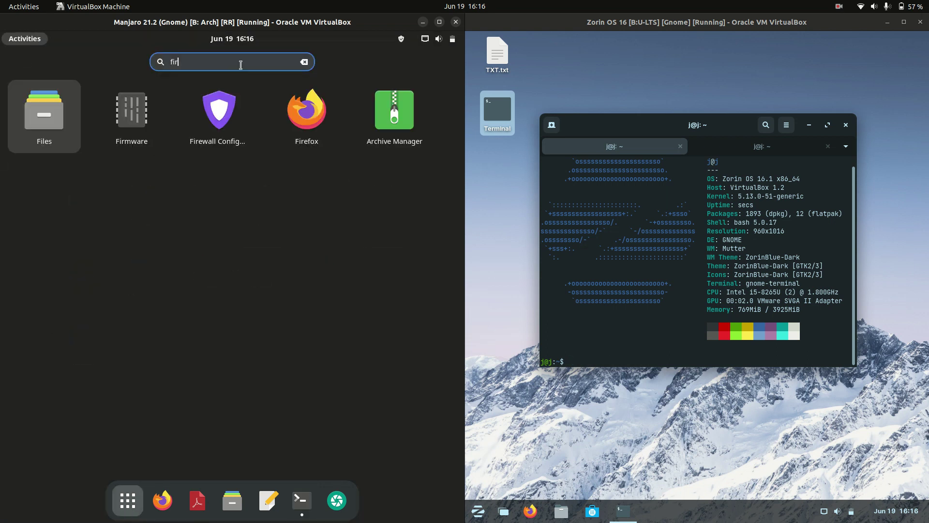
# In Zorin's application menu, browse the Internet category, then search for 'fire'.
pyautogui.click(478, 510)
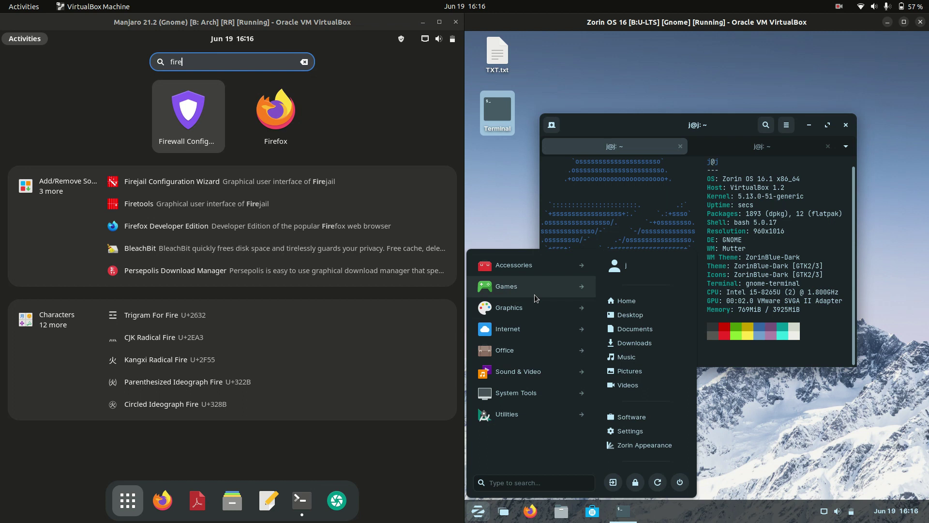
pyautogui.click(520, 329)
pyautogui.click(498, 456)
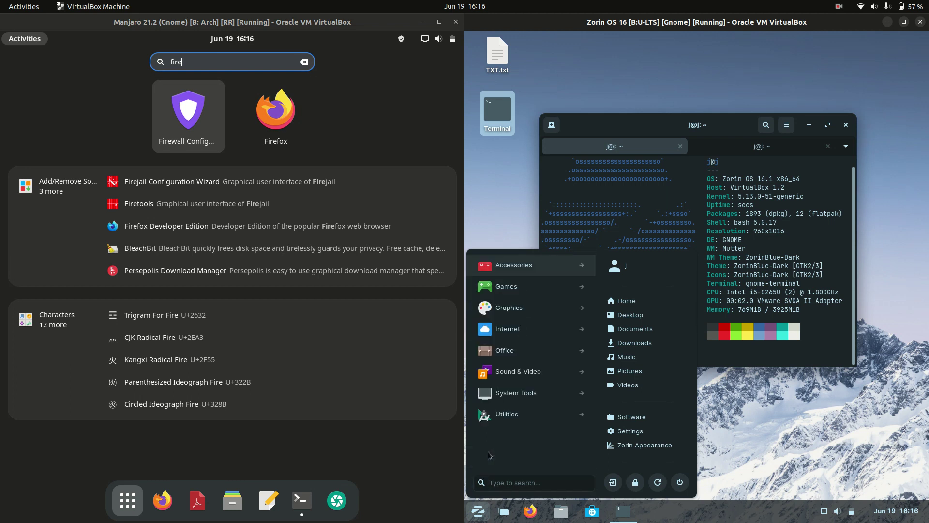
pyautogui.click(516, 483)
pyautogui.write('fire')
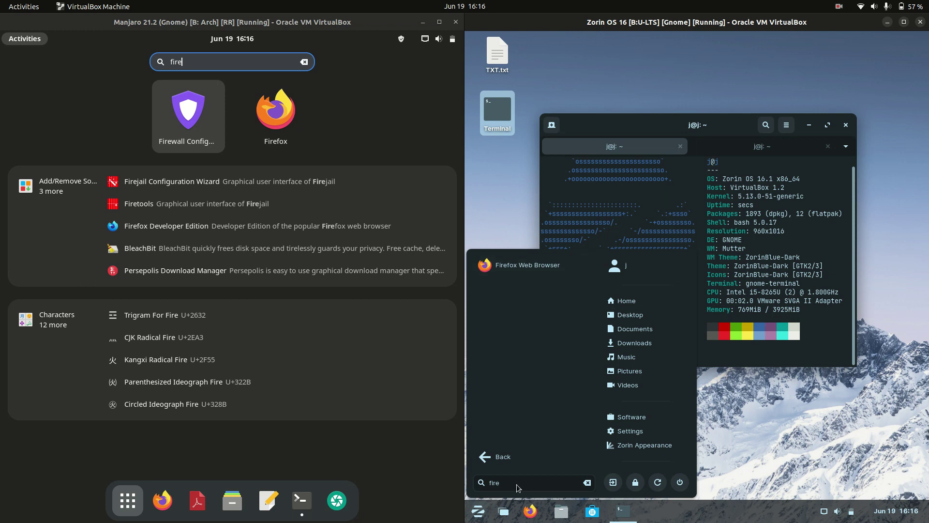
# Dismiss the Zorin menu and the Manjaro app grid search with Esc.
pyautogui.press('Escape')
pyautogui.click(366, 132)
pyautogui.press('Escape')
pyautogui.press('Escape')
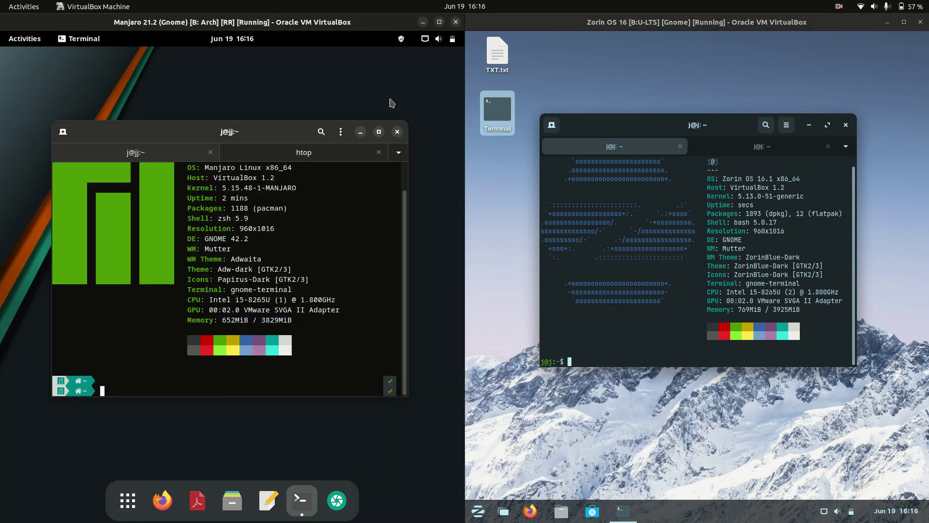
# Shift both terminal windows slightly, then minimize the Zorin terminal.
pyautogui.moveTo(274, 131); pyautogui.dragTo(293, 131)
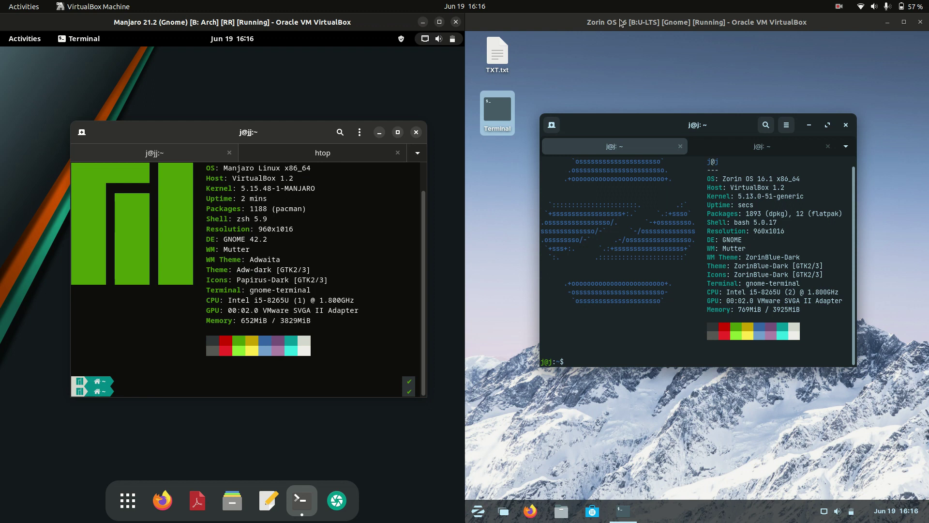
pyautogui.moveTo(675, 125); pyautogui.dragTo(686, 125)
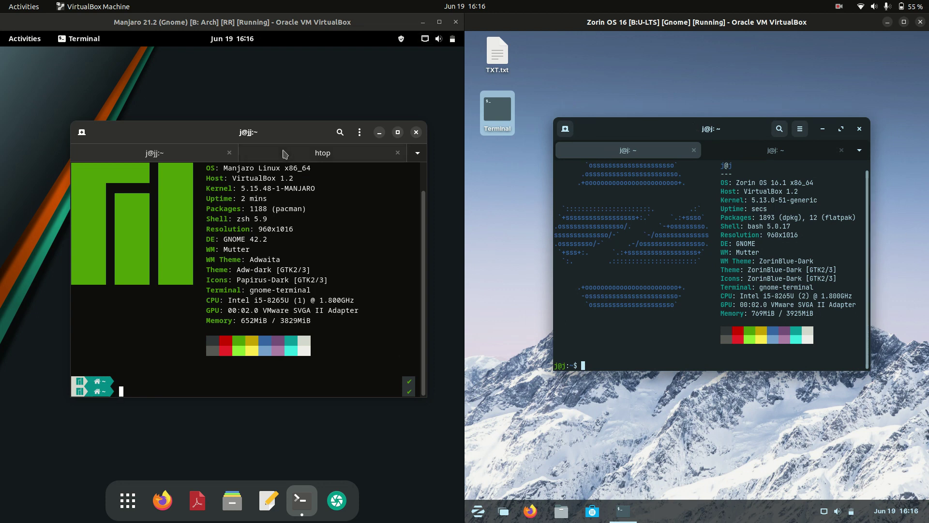
pyautogui.moveTo(286, 132); pyautogui.dragTo(273, 131)
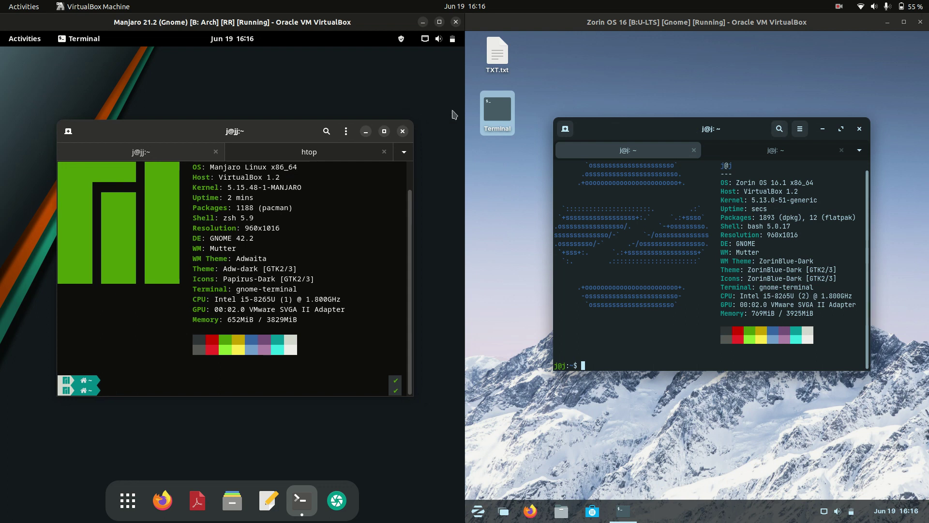
pyautogui.click(822, 128)
pyautogui.click(366, 131)
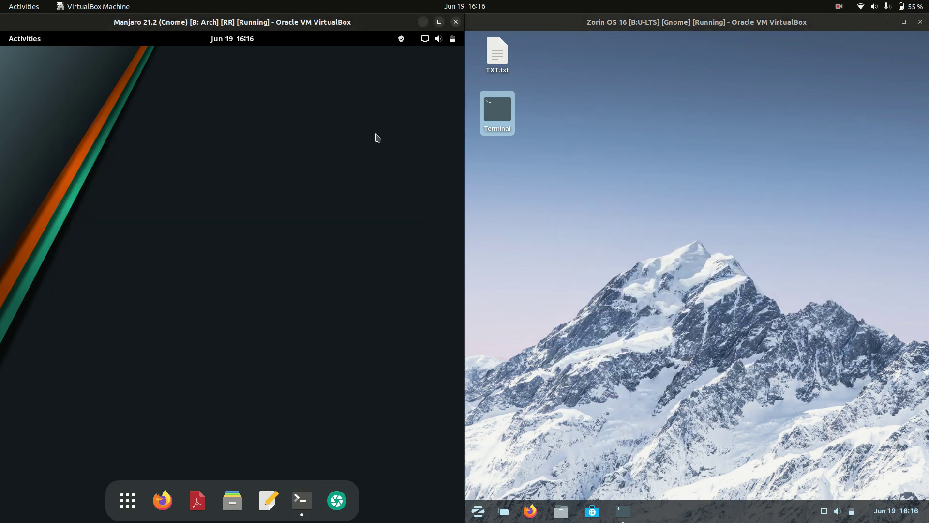
pyautogui.click(719, 197)
pyautogui.rightClick(255, 154)
pyautogui.rightClick(707, 163)
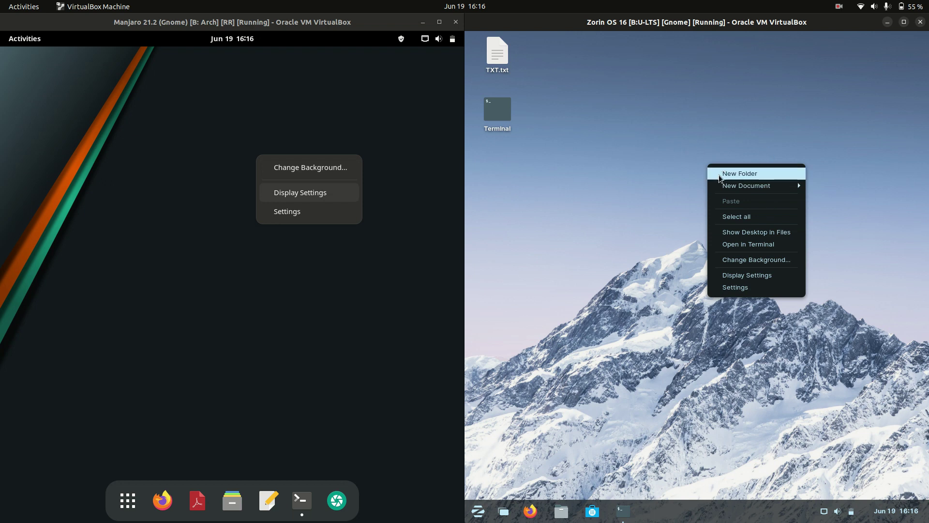
pyautogui.moveTo(738, 190)
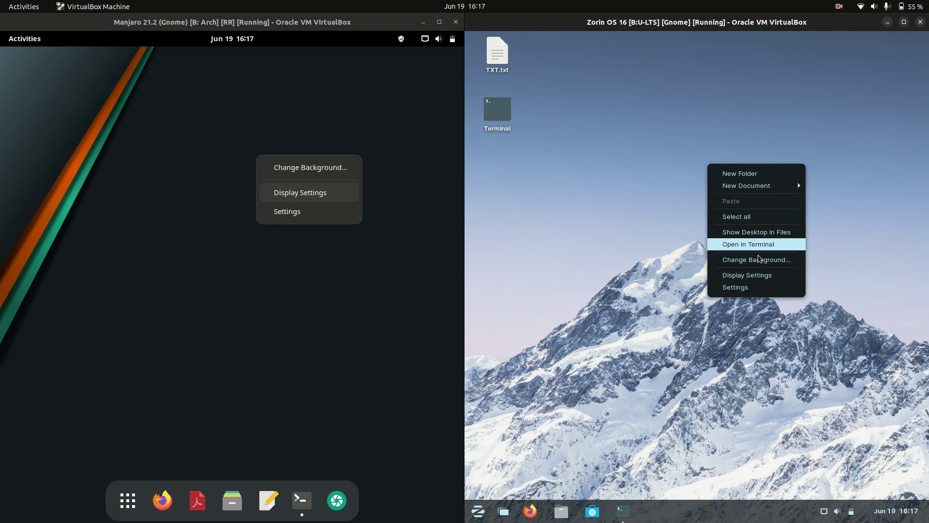
pyautogui.click(744, 245)
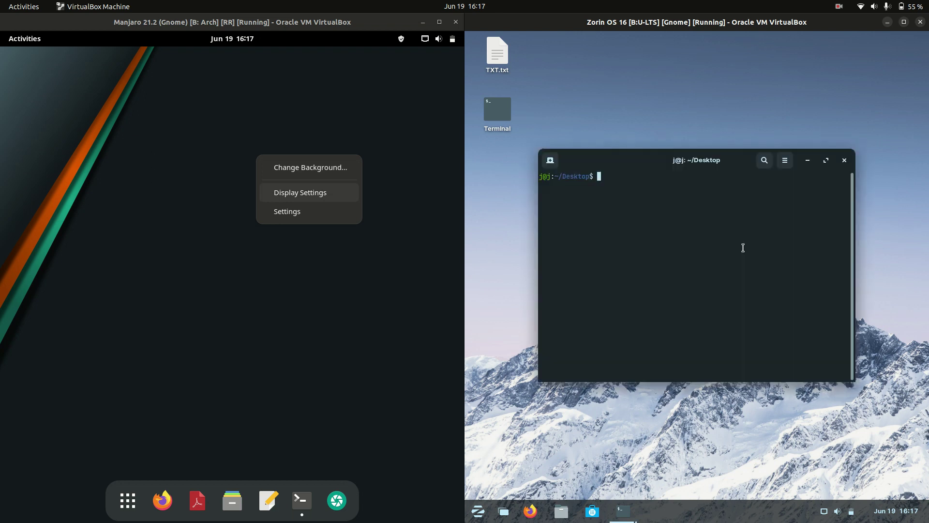
pyautogui.moveTo(699, 160)
pyautogui.mouseDown()
pyautogui.moveTo(726, 162)
pyautogui.moveTo(705, 145)
pyautogui.moveTo(674, 157)
pyautogui.moveTo(692, 160)
pyautogui.moveTo(692, 141)
pyautogui.moveTo(708, 143)
pyautogui.moveTo(680, 153)
pyautogui.moveTo(675, 140)
pyautogui.moveTo(695, 153)
pyautogui.mouseUp()
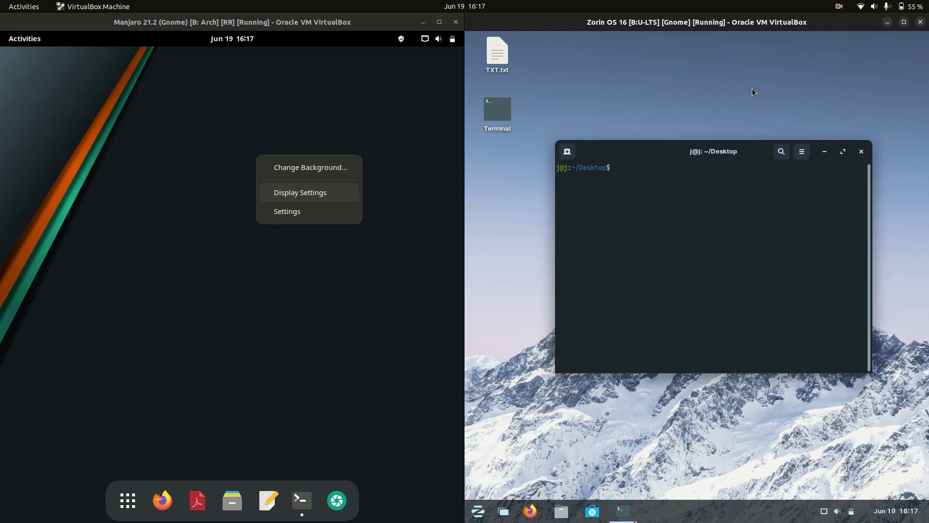
pyautogui.click(860, 151)
# Open the Files manager in both Manjaro and Zorin and arrange the two windows.
pyautogui.click(286, 166)
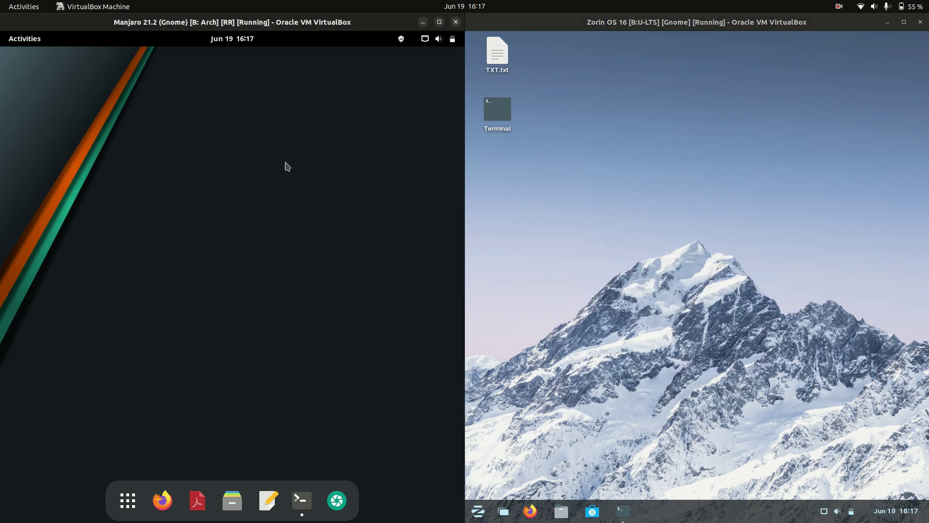
pyautogui.click(233, 500)
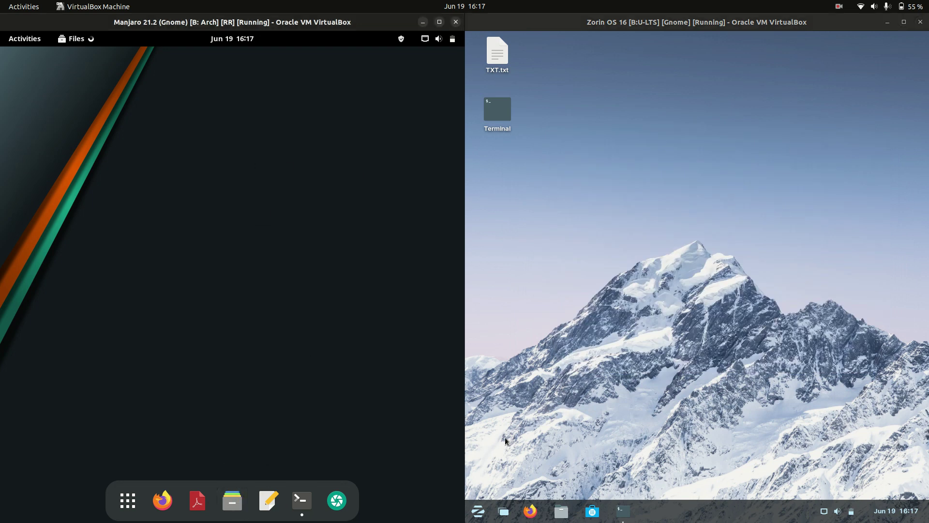
pyautogui.click(561, 511)
pyautogui.moveTo(284, 139); pyautogui.dragTo(281, 130)
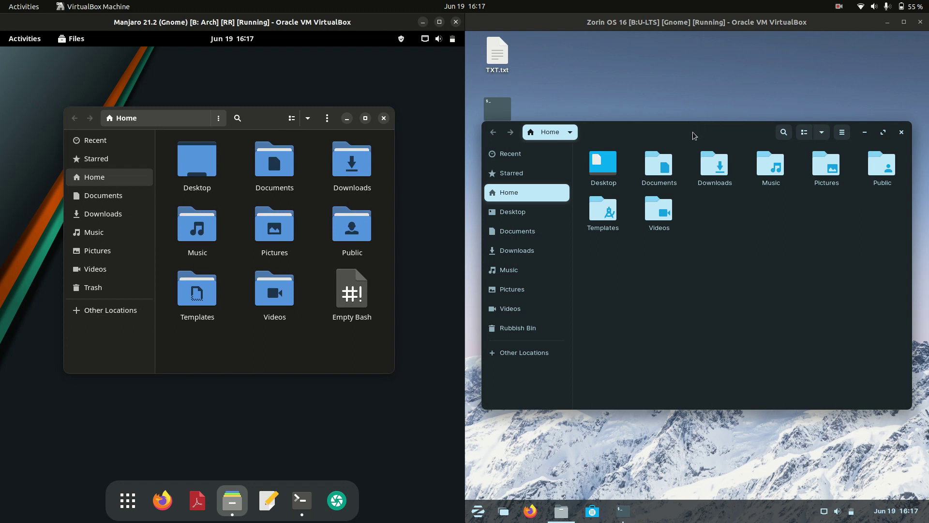
pyautogui.moveTo(695, 135); pyautogui.dragTo(697, 164)
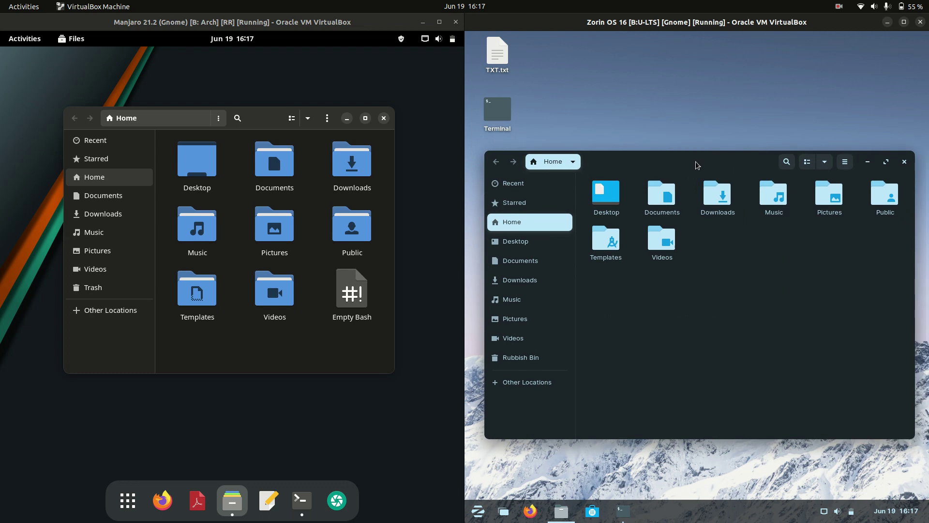
pyautogui.moveTo(258, 116)
pyautogui.mouseDown()
pyautogui.moveTo(274, 130)
pyautogui.moveTo(242, 106)
pyautogui.mouseUp()
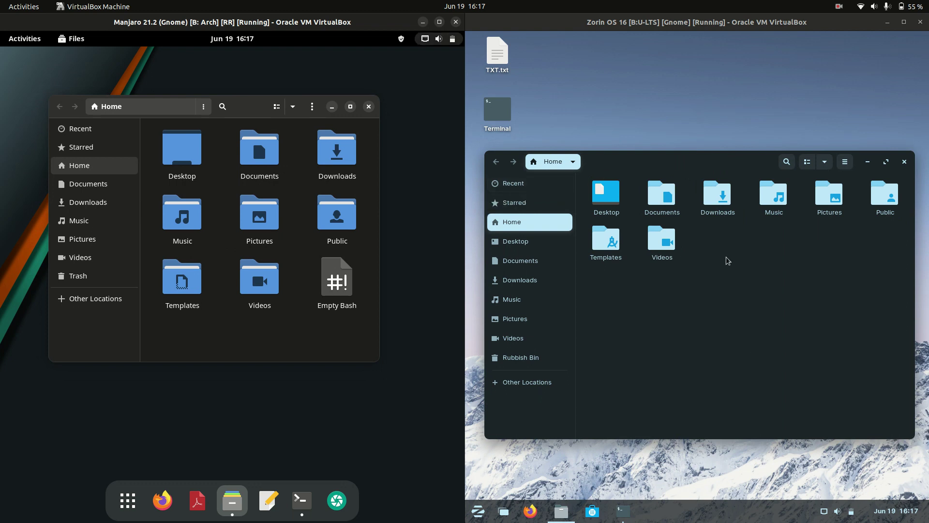
pyautogui.moveTo(714, 162); pyautogui.dragTo(696, 140)
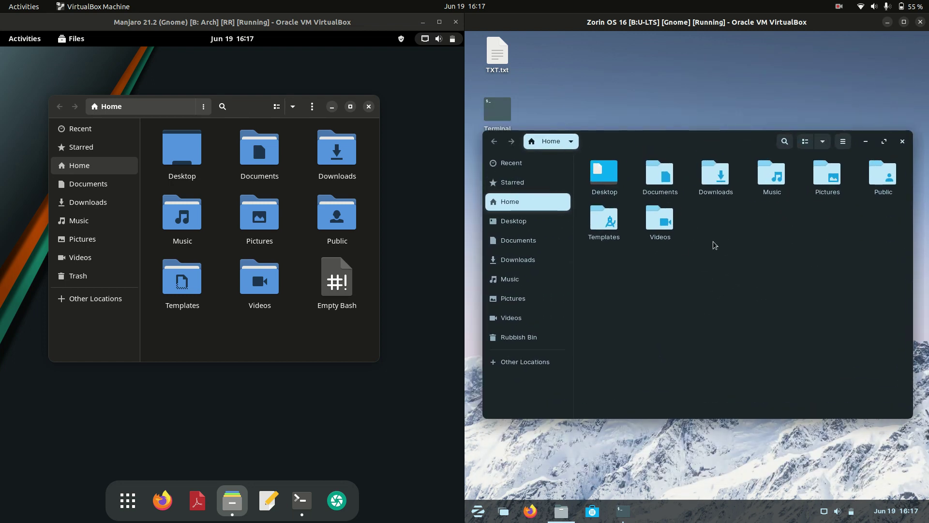
# Show the folder context menus and Zorin's main options menu, then dismiss them.
pyautogui.rightClick(769, 309)
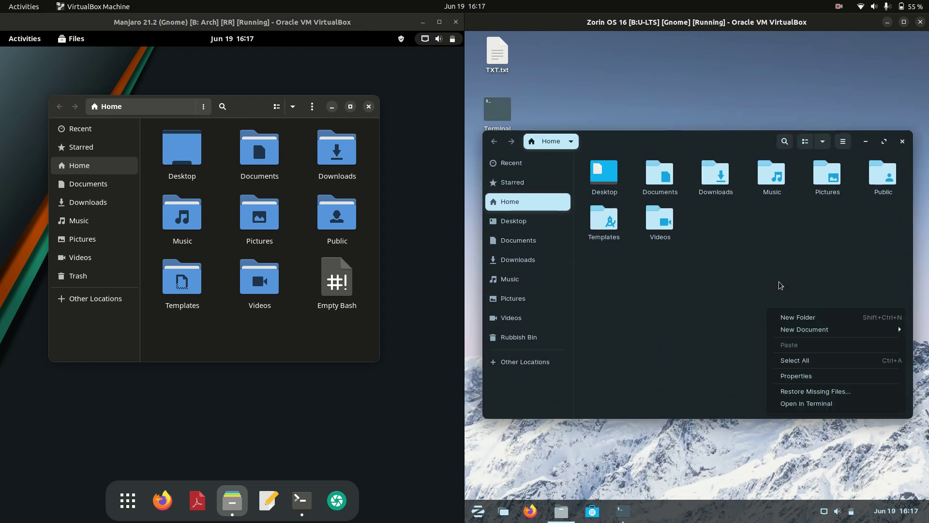
pyautogui.rightClick(285, 323)
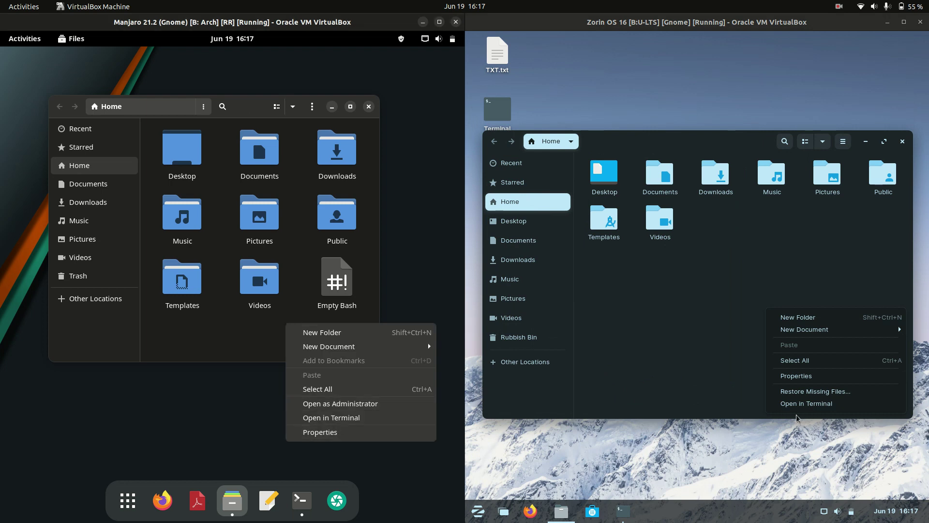
pyautogui.click(843, 141)
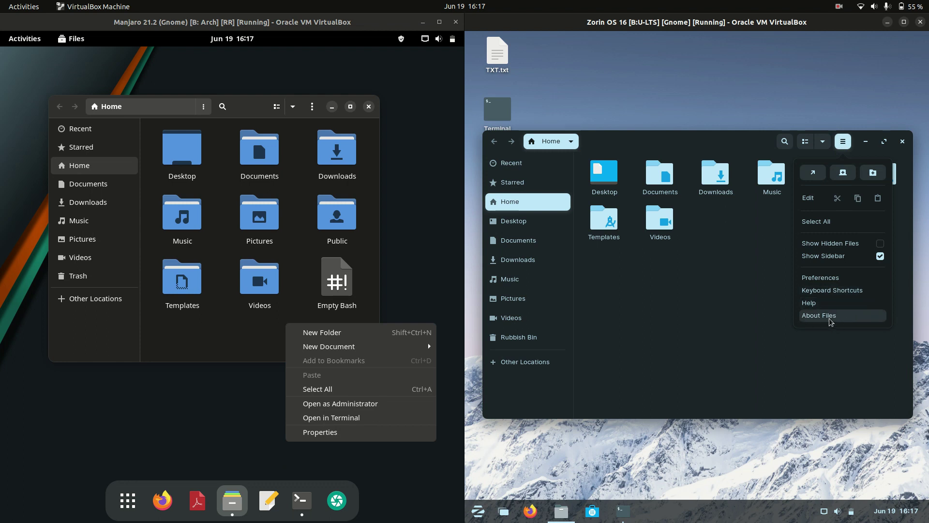
pyautogui.click(746, 349)
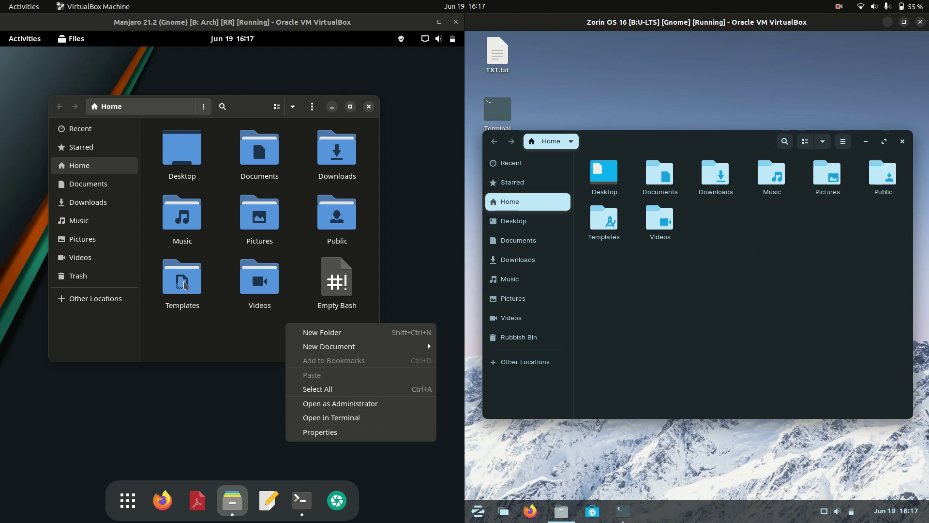
pyautogui.click(202, 341)
# Close the Manjaro and Zorin file manager windows.
pyautogui.moveTo(246, 107); pyautogui.dragTo(256, 121)
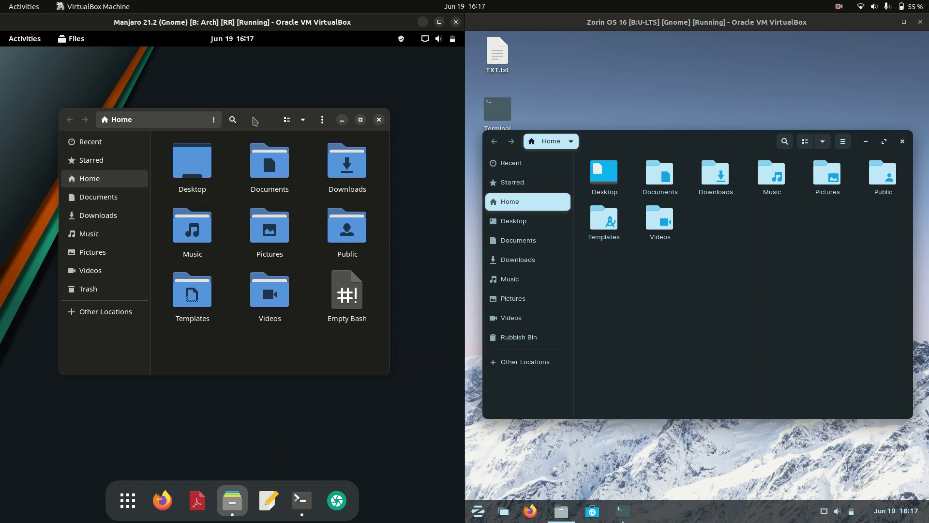
pyautogui.click(379, 120)
pyautogui.click(902, 141)
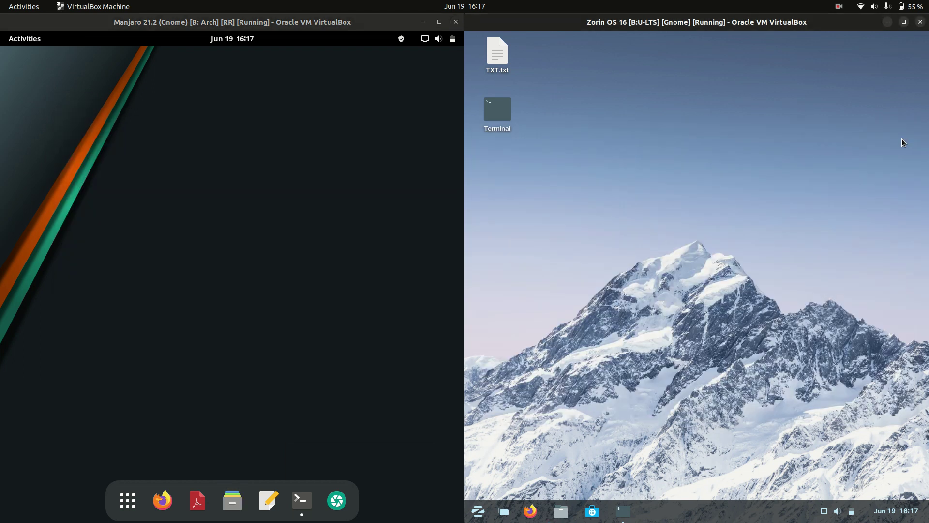
# Restore both terminals and highlight Manjaro's kernel version and uptime.
pyautogui.click(623, 510)
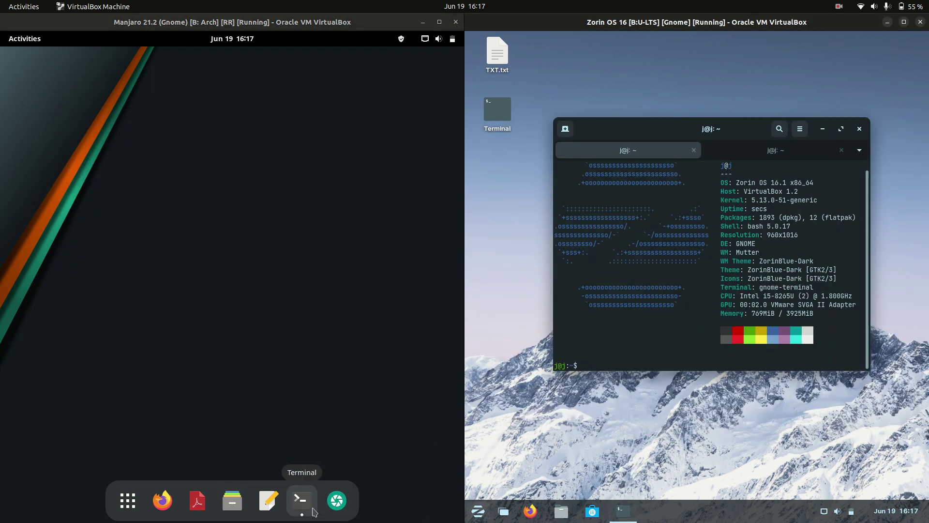
pyautogui.click(302, 501)
pyautogui.moveTo(296, 131); pyautogui.dragTo(286, 117)
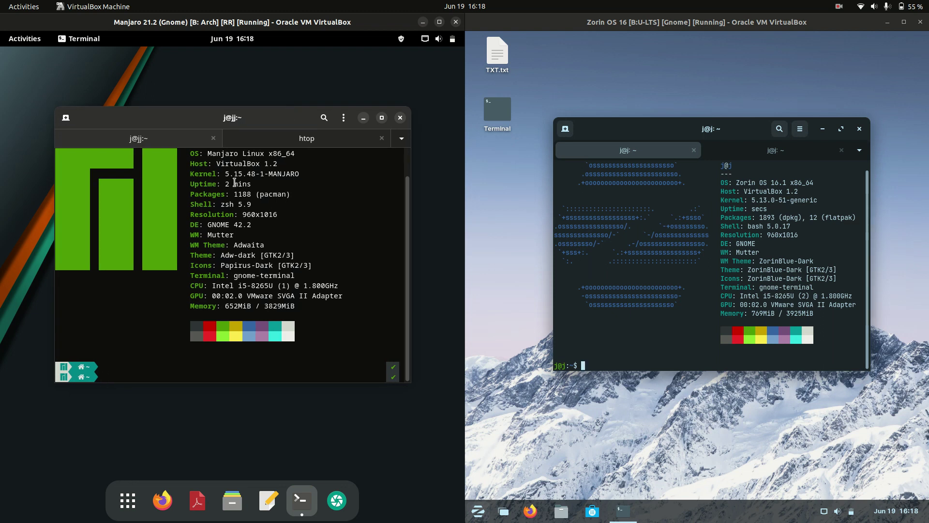
pyautogui.moveTo(234, 184); pyautogui.dragTo(274, 183)
pyautogui.moveTo(217, 184); pyautogui.dragTo(230, 173)
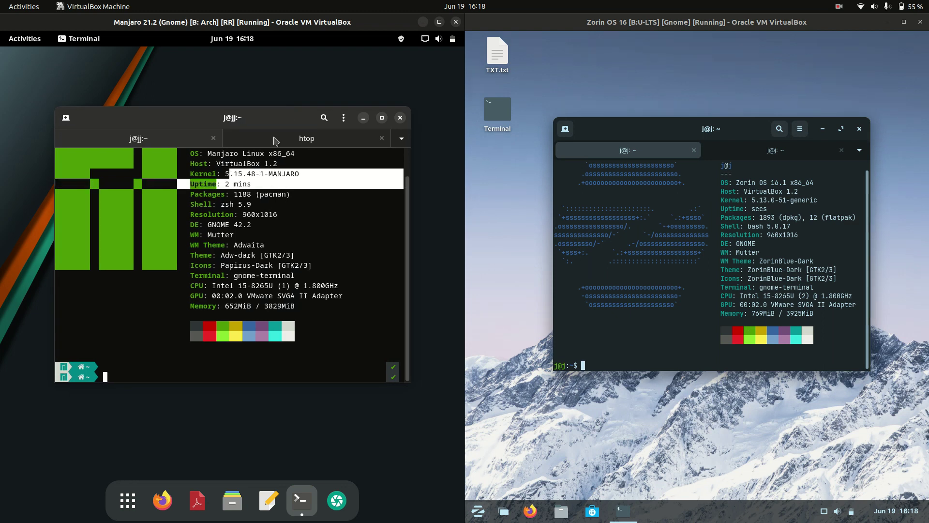
pyautogui.click(221, 178)
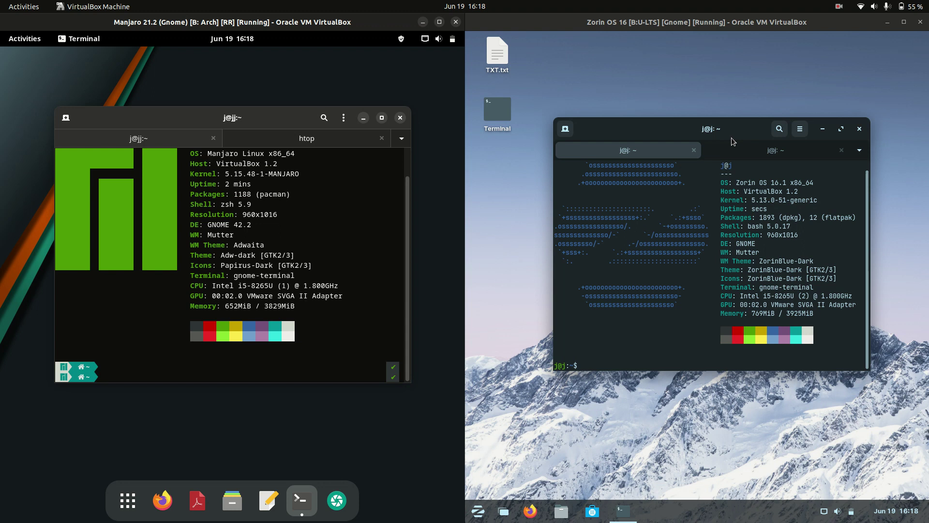
# Highlight the 13 in Zorin's kernel version for comparison.
pyautogui.moveTo(732, 136)
pyautogui.mouseDown()
pyautogui.moveTo(731, 158)
pyautogui.moveTo(729, 135)
pyautogui.mouseUp()
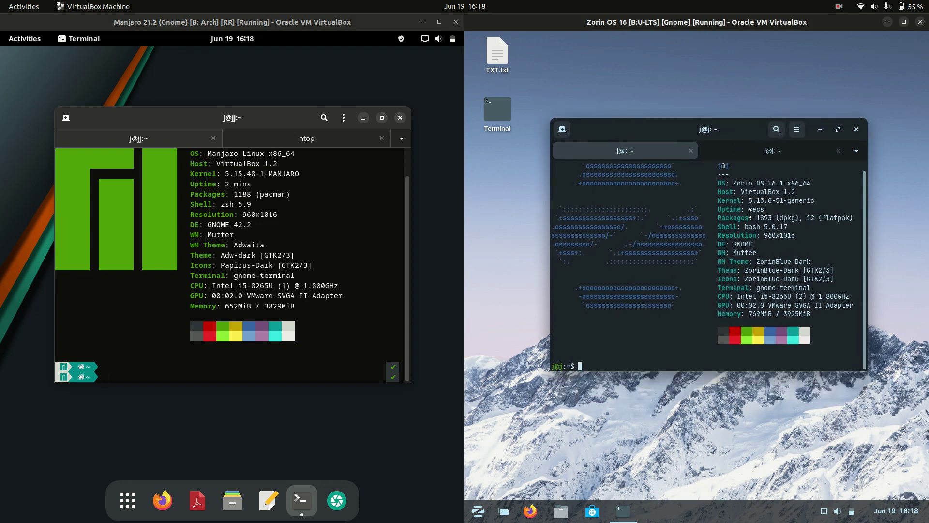
pyautogui.moveTo(752, 202); pyautogui.dragTo(770, 202)
pyautogui.click(766, 202)
pyautogui.moveTo(756, 201); pyautogui.dragTo(772, 200)
pyautogui.click(764, 202)
pyautogui.moveTo(725, 125); pyautogui.dragTo(730, 124)
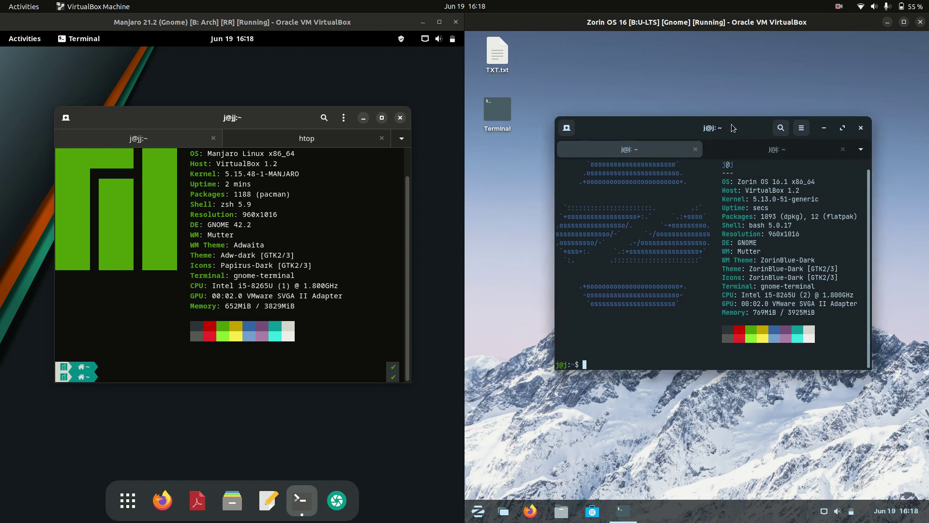
pyautogui.moveTo(756, 199); pyautogui.dragTo(772, 202)
# Compare Manjaro's kernel 15 and GNOME 42.2 with Zorin's DE/WM lines, then show Manjaro's htop tab.
pyautogui.moveTo(229, 175); pyautogui.dragTo(248, 174)
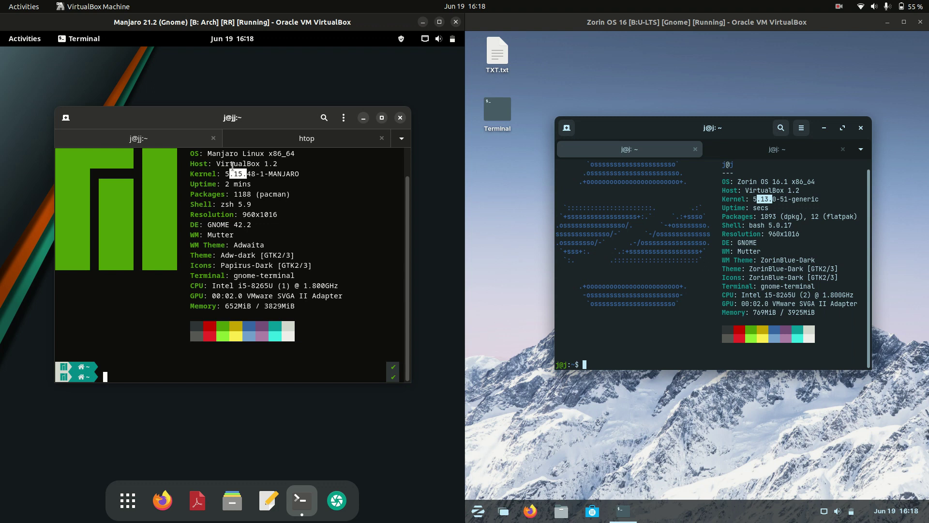
pyautogui.click(241, 229)
pyautogui.moveTo(213, 224); pyautogui.dragTo(255, 224)
pyautogui.moveTo(730, 242); pyautogui.dragTo(765, 247)
pyautogui.click(766, 247)
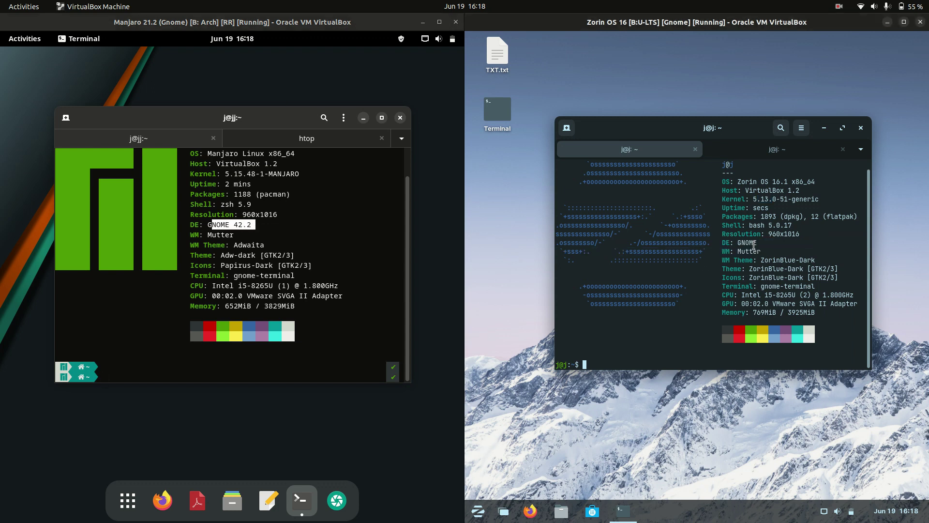
pyautogui.click(280, 138)
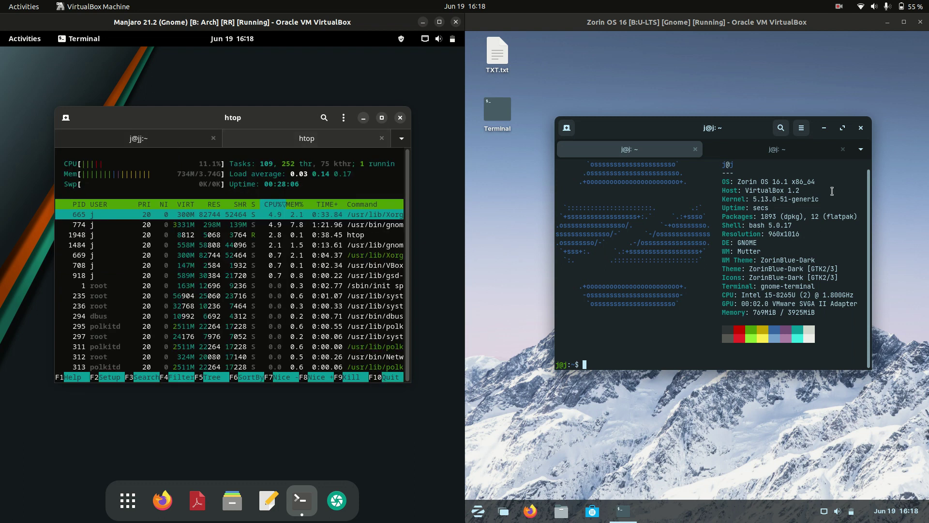
# Switch Zorin's terminal to its htop tab and reposition both htop windows, showing the wobble effect.
pyautogui.click(776, 150)
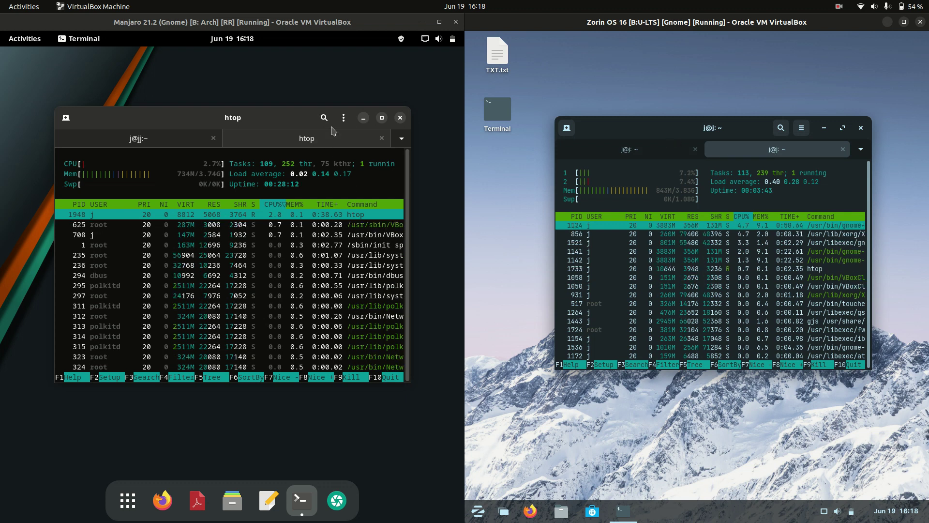
pyautogui.moveTo(279, 121); pyautogui.dragTo(294, 111)
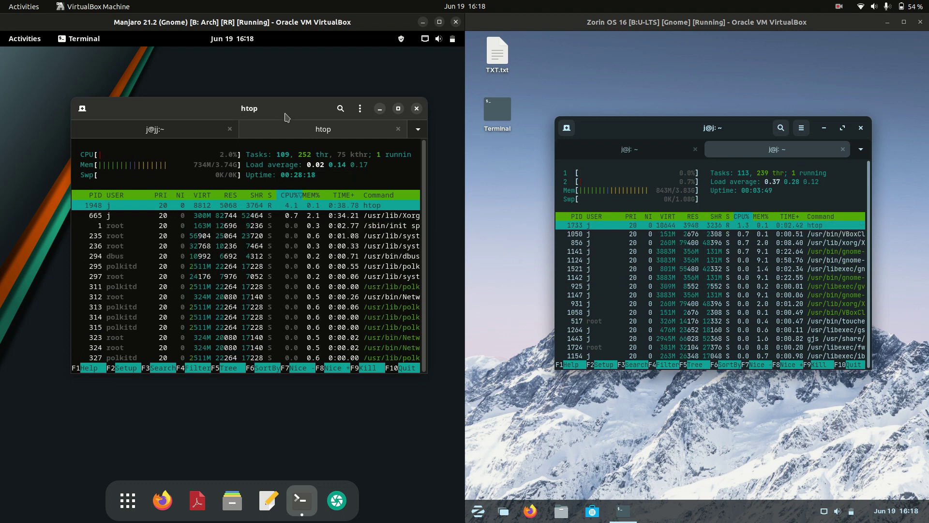
pyautogui.moveTo(246, 115)
pyautogui.mouseDown()
pyautogui.moveTo(226, 108)
pyautogui.moveTo(255, 127)
pyautogui.mouseUp()
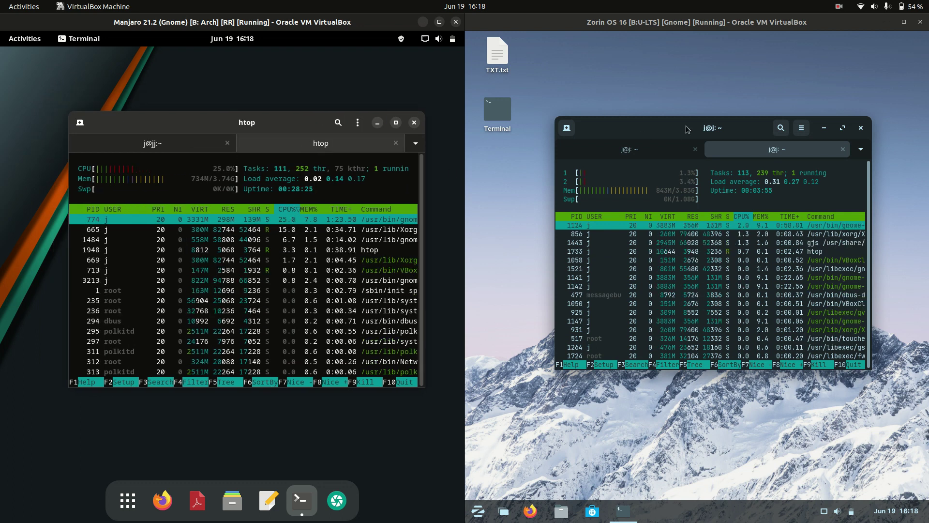
pyautogui.moveTo(686, 126); pyautogui.dragTo(655, 148)
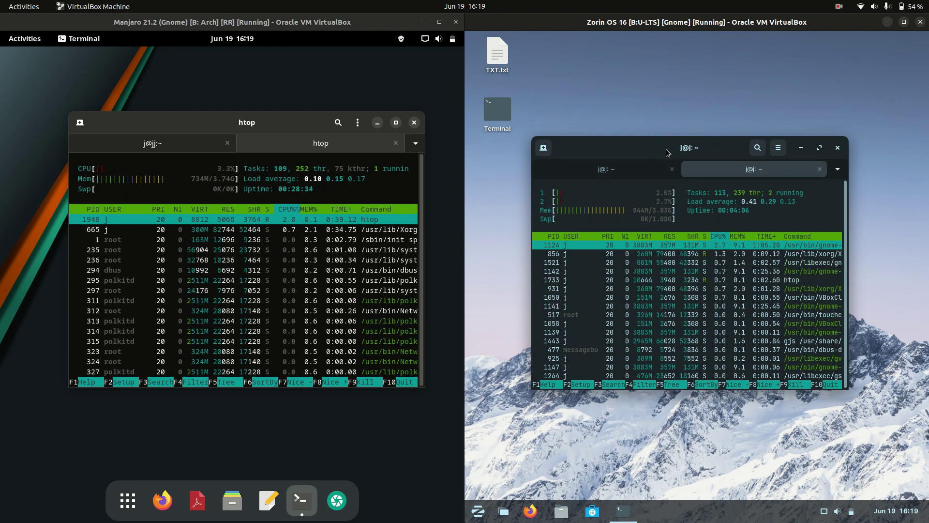
pyautogui.moveTo(666, 149); pyautogui.dragTo(701, 141)
# Move the Zorin terminal further left and down, then open the Zorin applications menu.
pyautogui.rightClick(703, 141)
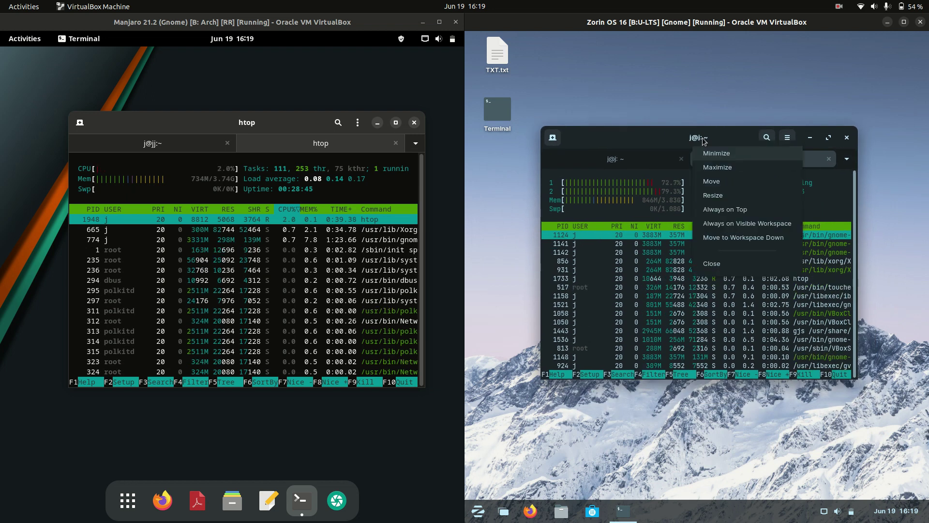
pyautogui.click(681, 139)
pyautogui.moveTo(682, 138); pyautogui.dragTo(666, 161)
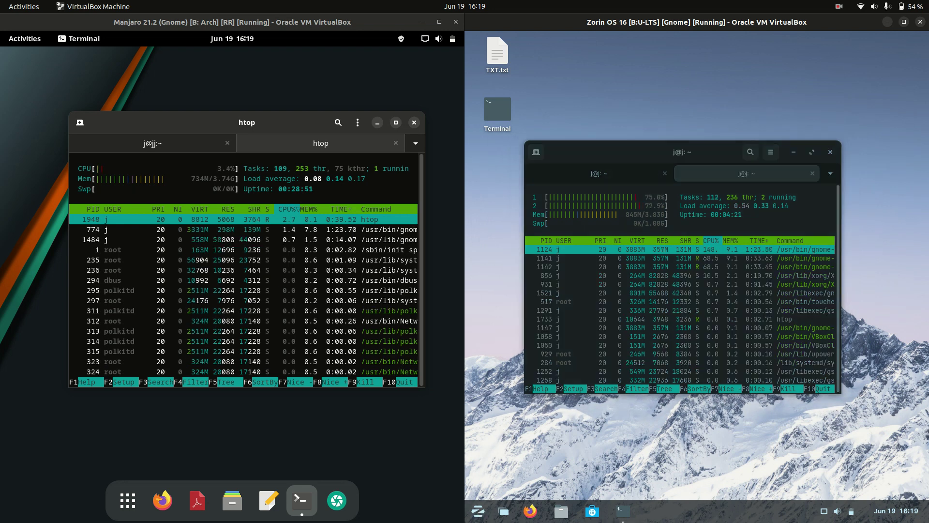
pyautogui.click(477, 512)
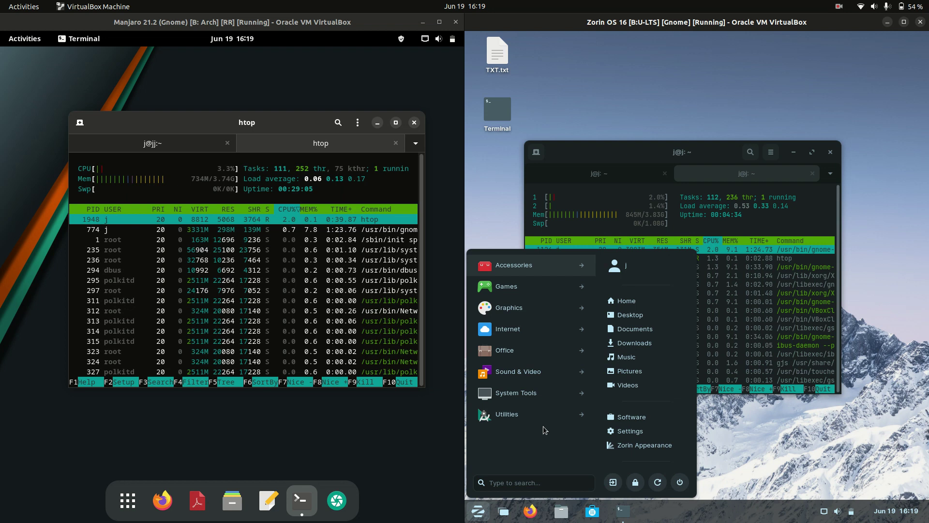
# Toggle the Zorin applications menu a few times, then minimize the Zorin htop terminal.
pyautogui.click(480, 517)
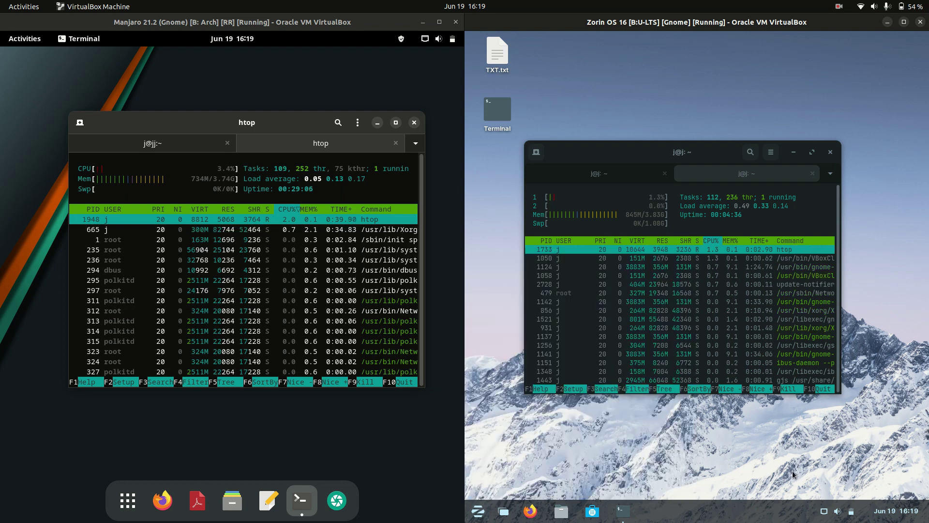
pyautogui.click(479, 514)
pyautogui.click(730, 514)
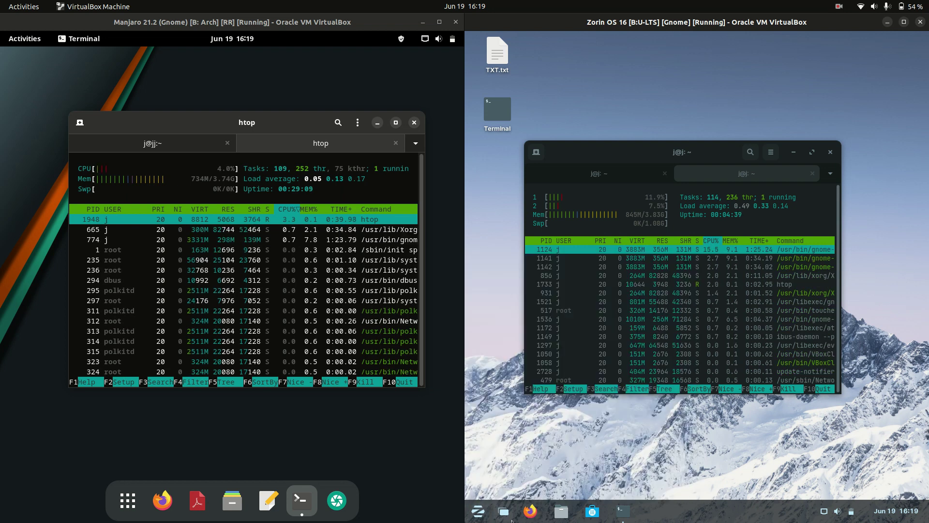
pyautogui.click(478, 512)
pyautogui.click(793, 152)
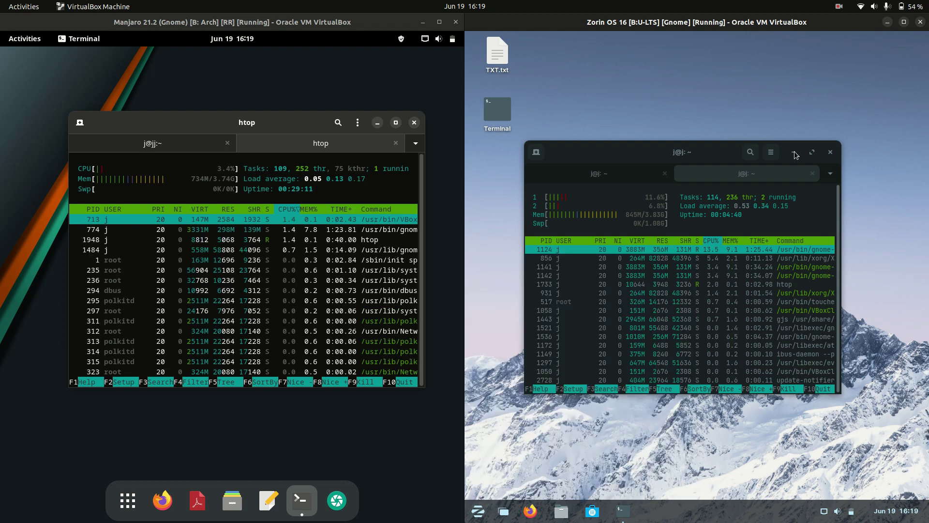
pyautogui.click(793, 152)
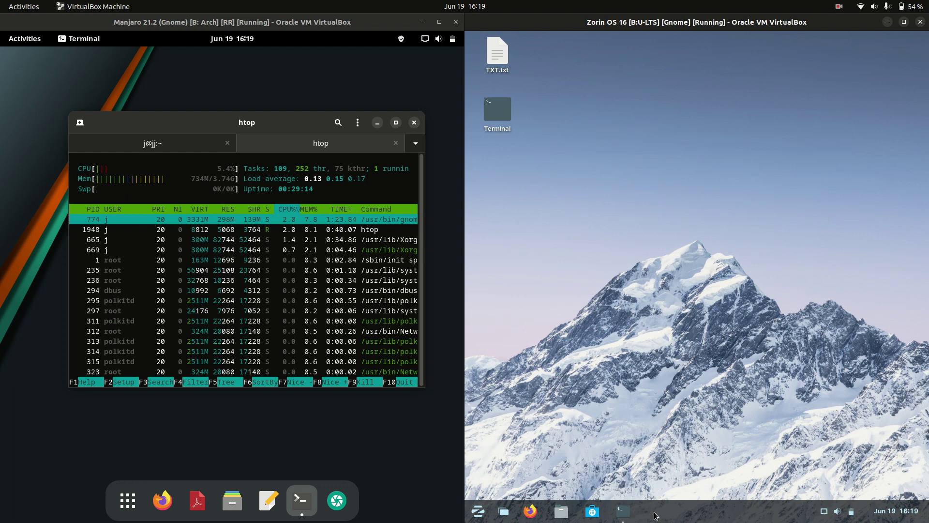
# Toggle Zorin's app menu, then view and close its system status menu and calendar panel.
pyautogui.click(478, 512)
pyautogui.click(478, 512)
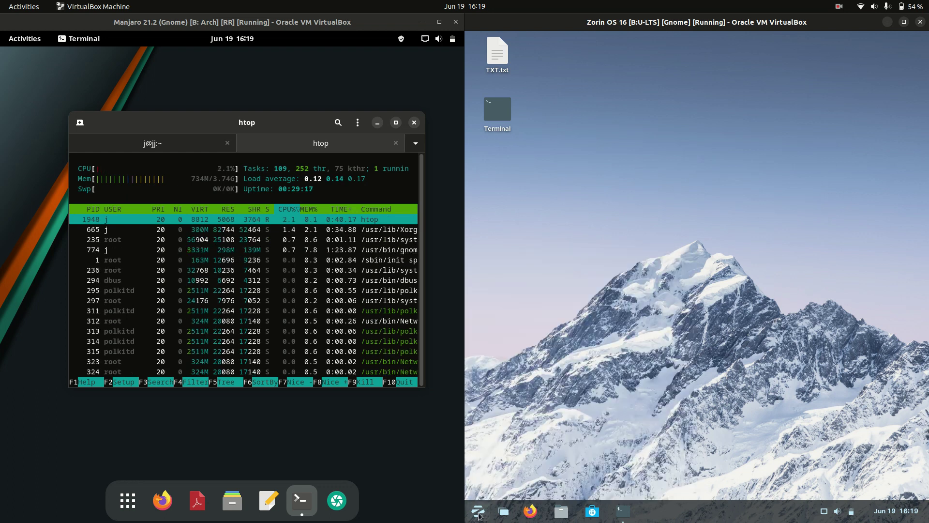
pyautogui.click(478, 512)
pyautogui.click(478, 512)
pyautogui.click(815, 515)
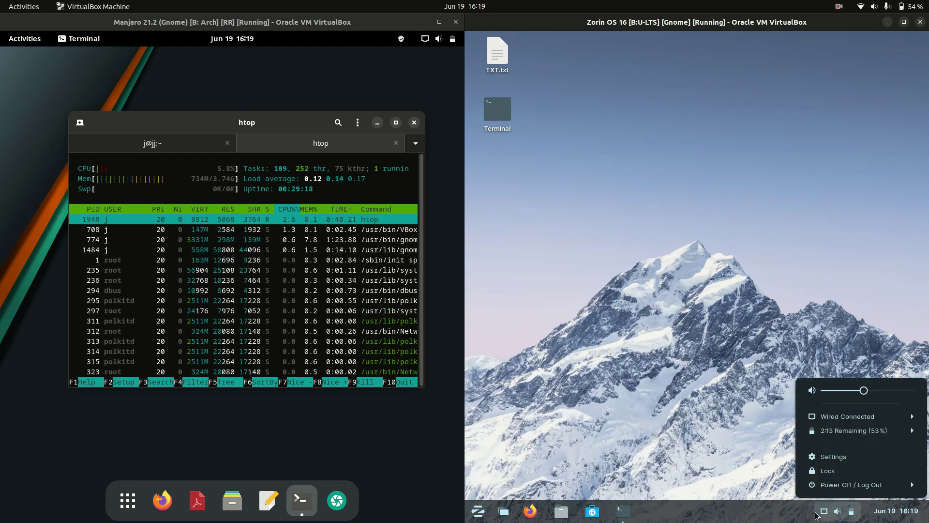
pyautogui.click(824, 514)
pyautogui.click(879, 511)
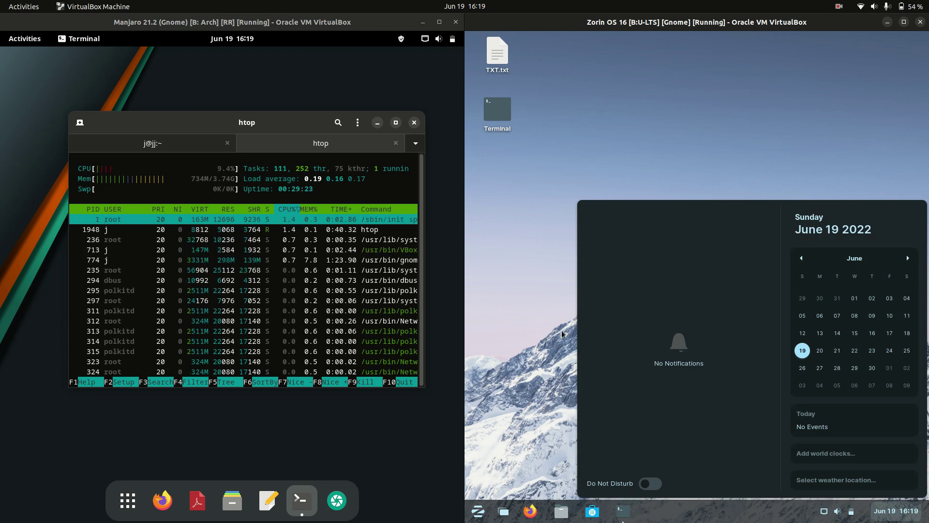
pyautogui.click(536, 315)
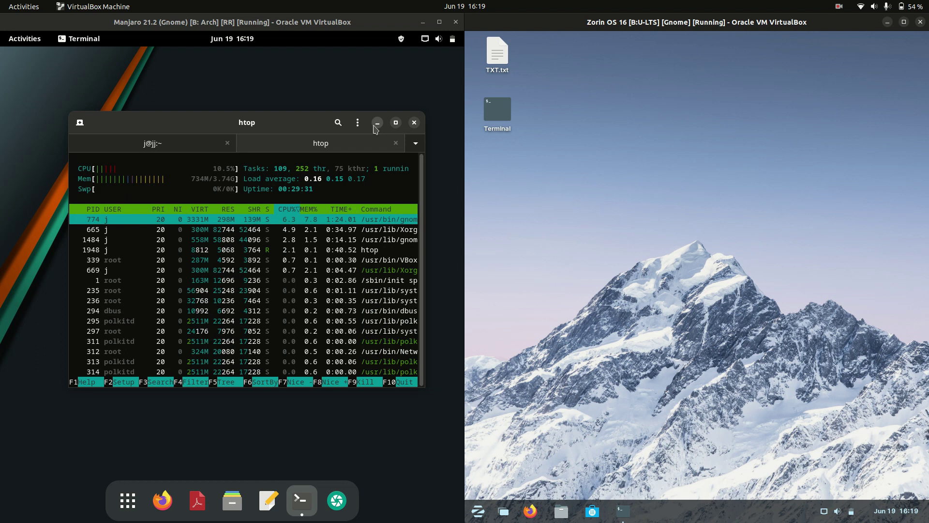
# Hide the Manjaro htop terminal with Super+H and give focus to the Zorin machine.
pyautogui.press('super+h')
pyautogui.click(749, 323)
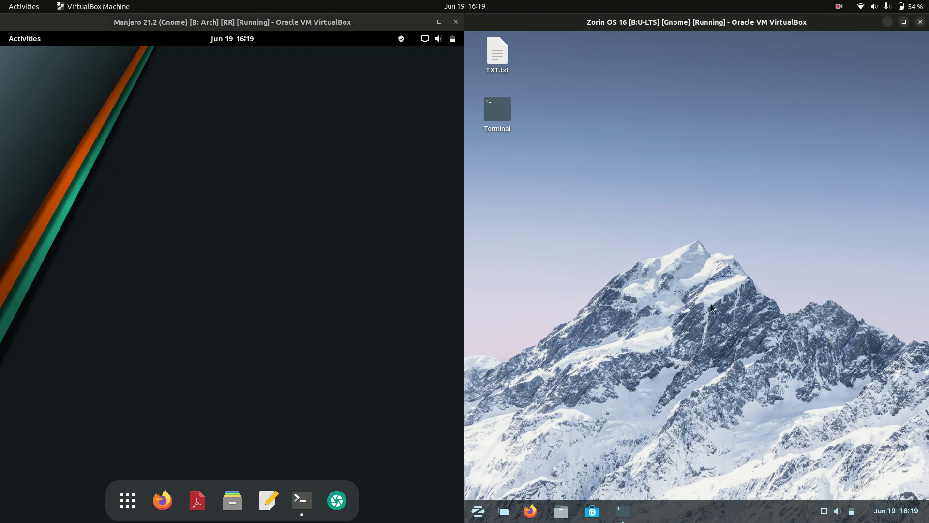